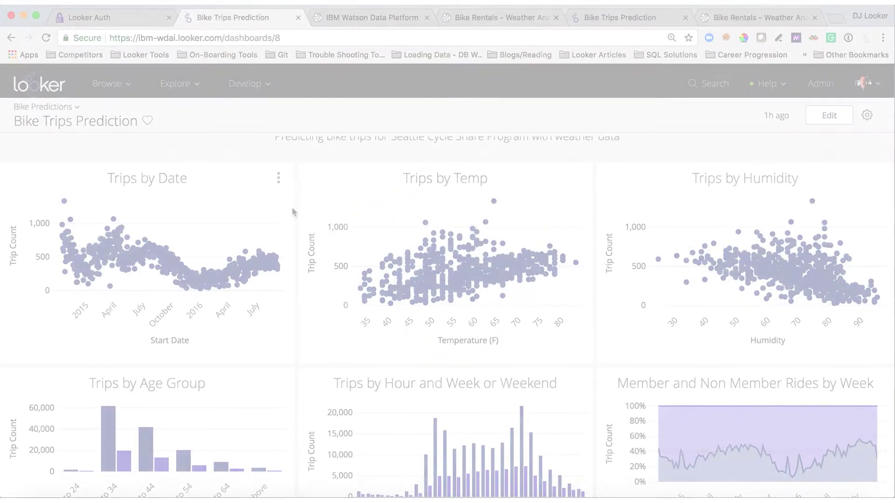
pyautogui.scroll(-1, 280, 238)
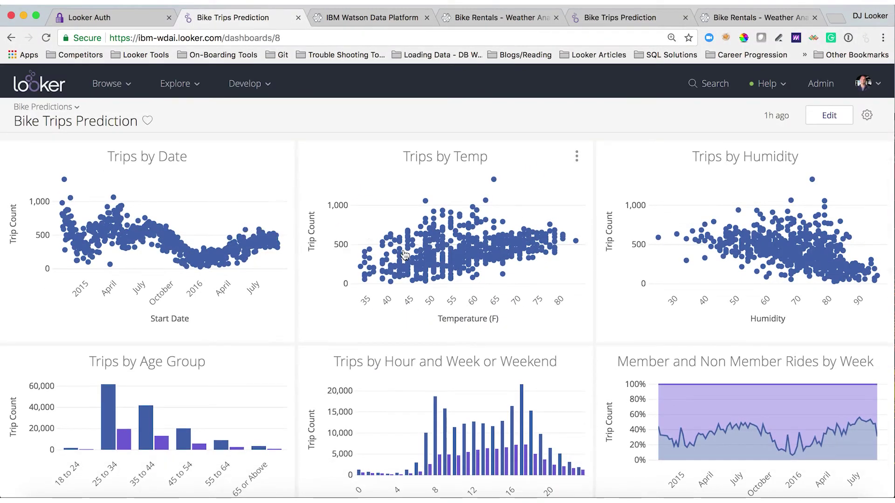
pyautogui.scroll(-1, 404, 255)
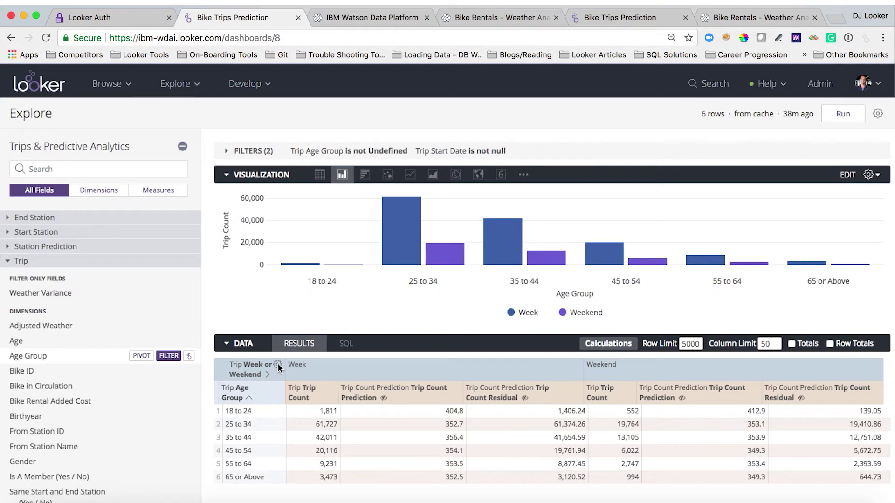
# Remove the Week or Weekend pivot from the age-group results and pivot by Gender instead.
pyautogui.click(277, 365)
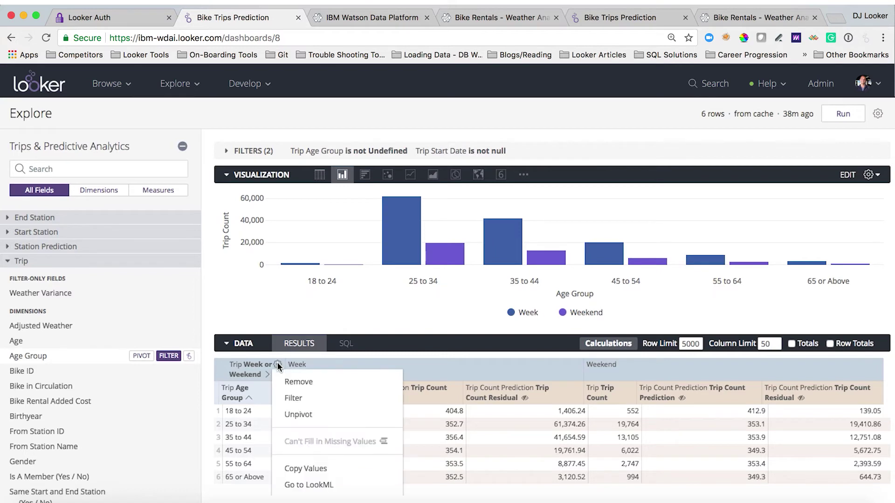
pyautogui.click(299, 382)
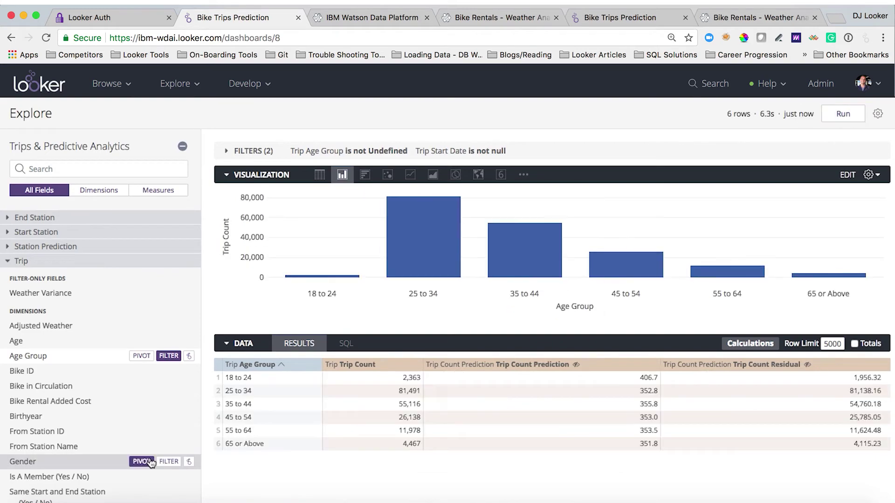
pyautogui.click(143, 461)
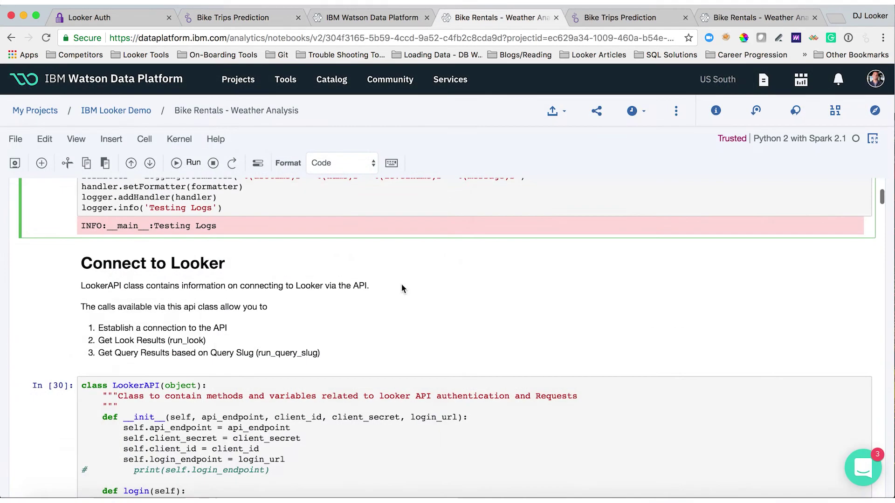
pyautogui.scroll(-1, 402, 285)
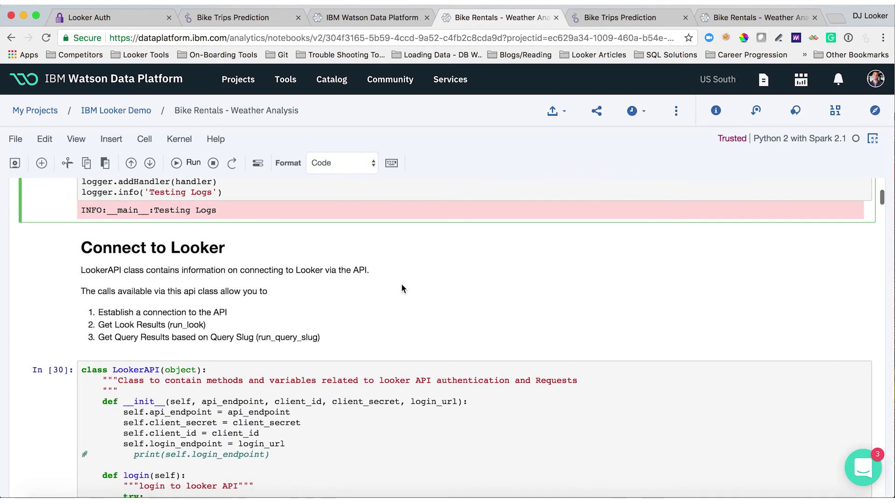
pyautogui.scroll(-2, 402, 288)
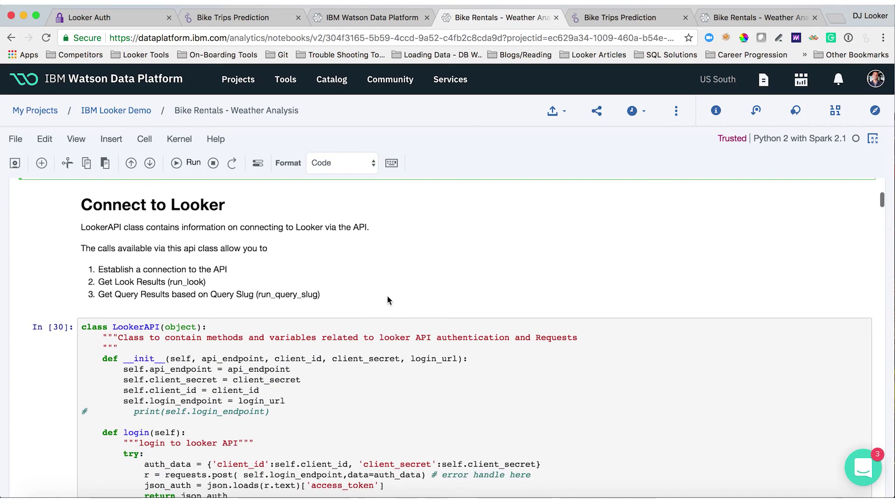
pyautogui.scroll(-2, 388, 296)
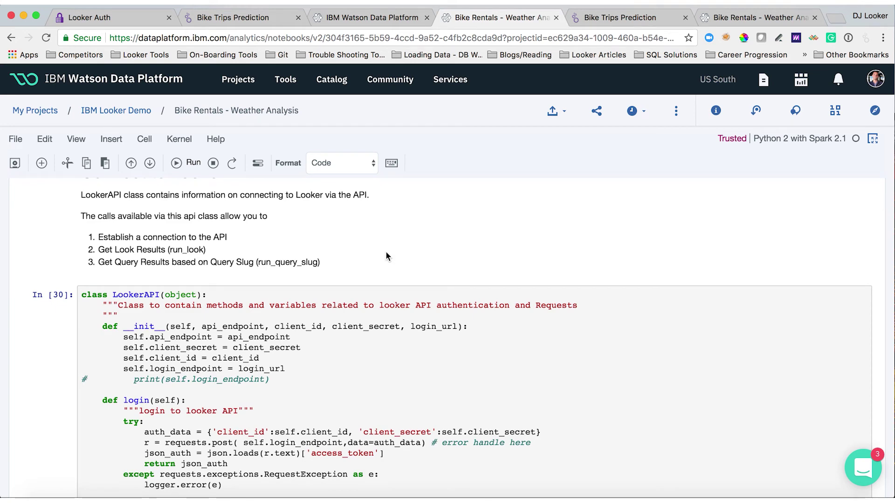
pyautogui.scroll(-2, 386, 256)
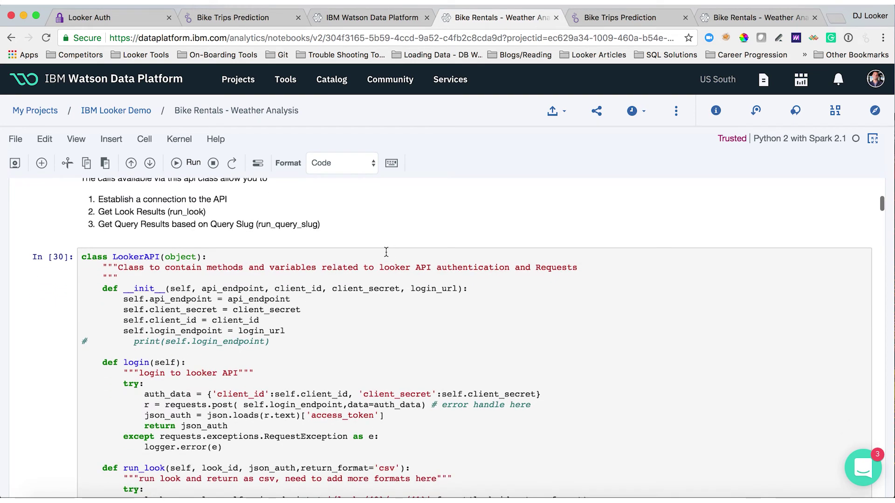
pyautogui.scroll(-5, 386, 252)
pyautogui.scroll(-2, 386, 251)
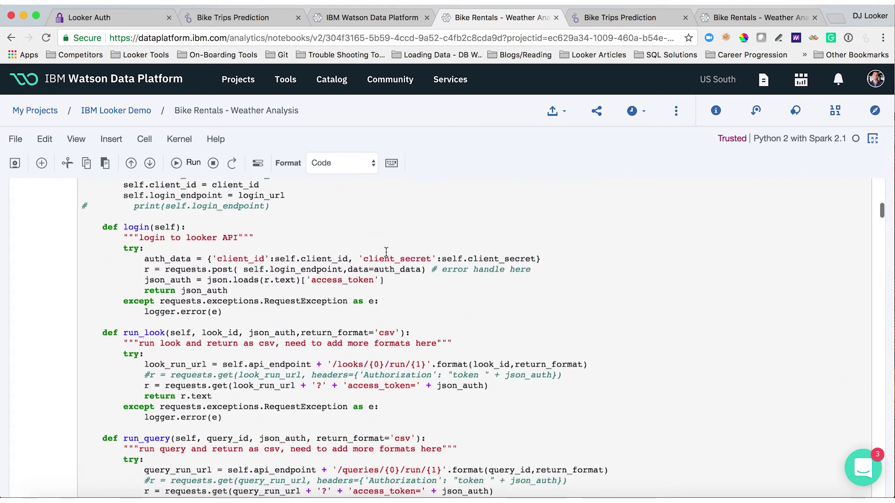
pyautogui.scroll(-2, 386, 252)
pyautogui.scroll(-5, 387, 252)
pyautogui.scroll(-3, 386, 252)
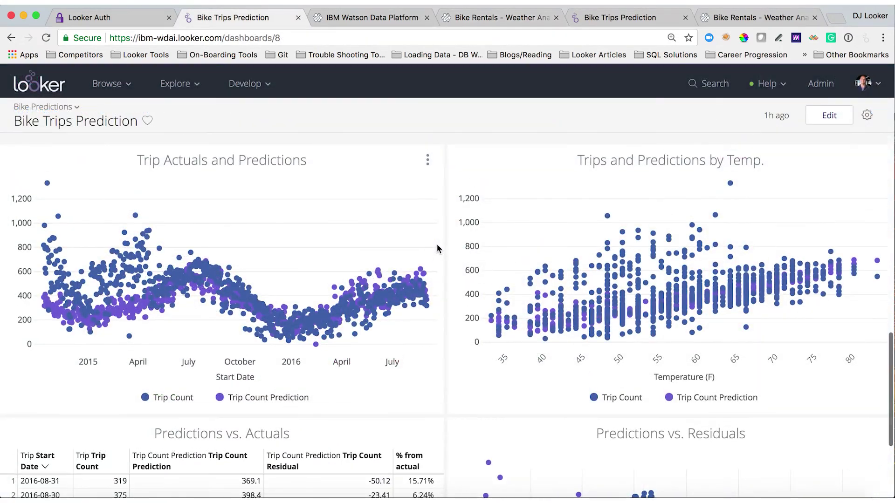
pyautogui.moveTo(453, 235)
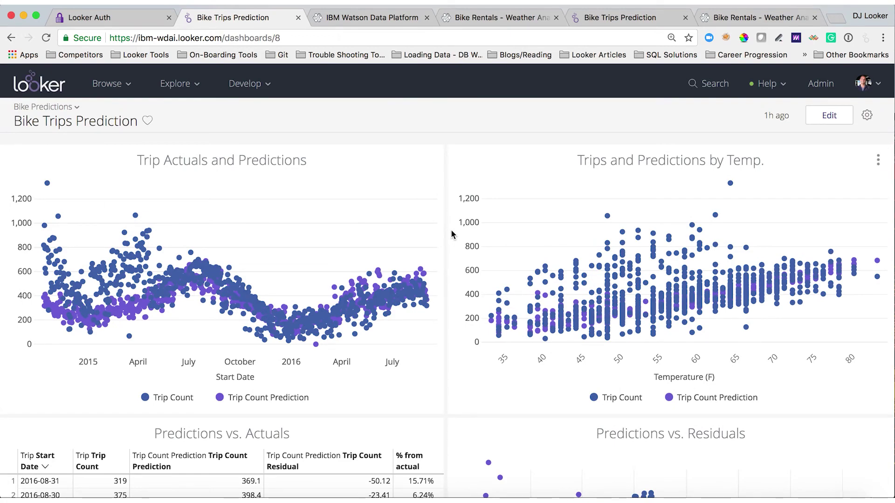
pyautogui.scroll(-1, 555, 334)
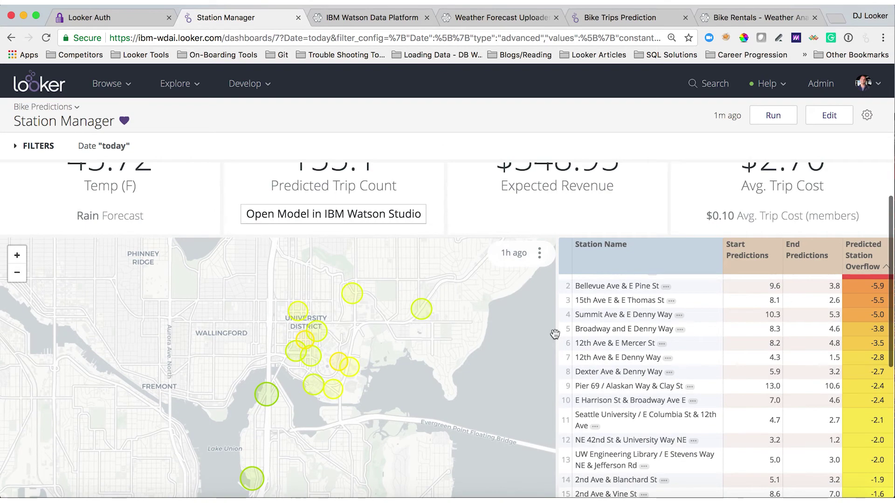
pyautogui.scroll(2, 615, 315)
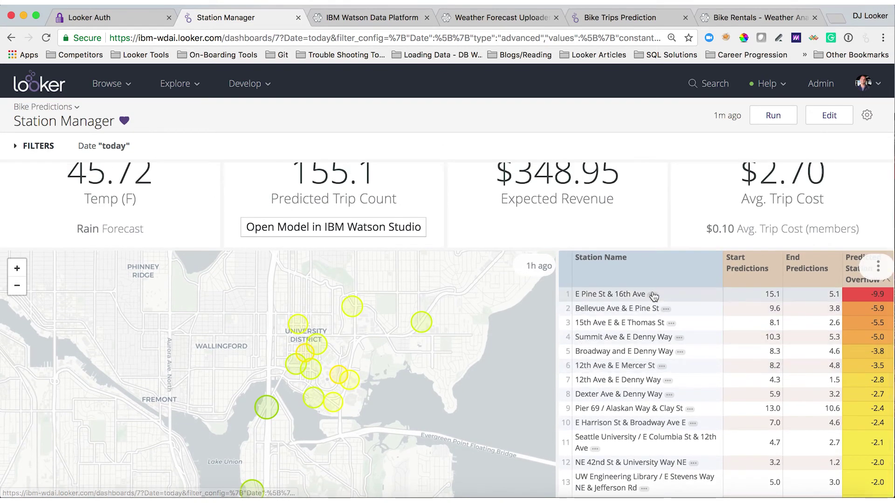
# Show the actions menu for the E Pine St & 16th Ave station in the predictions table.
pyautogui.click(652, 294)
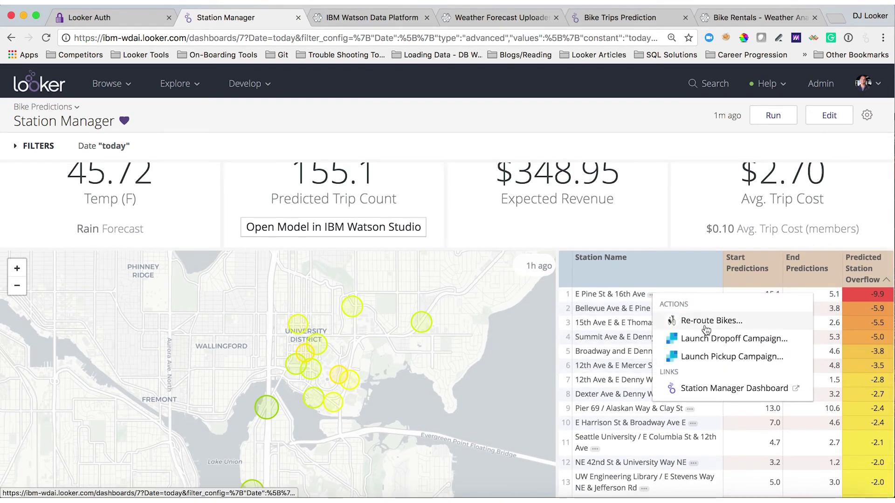